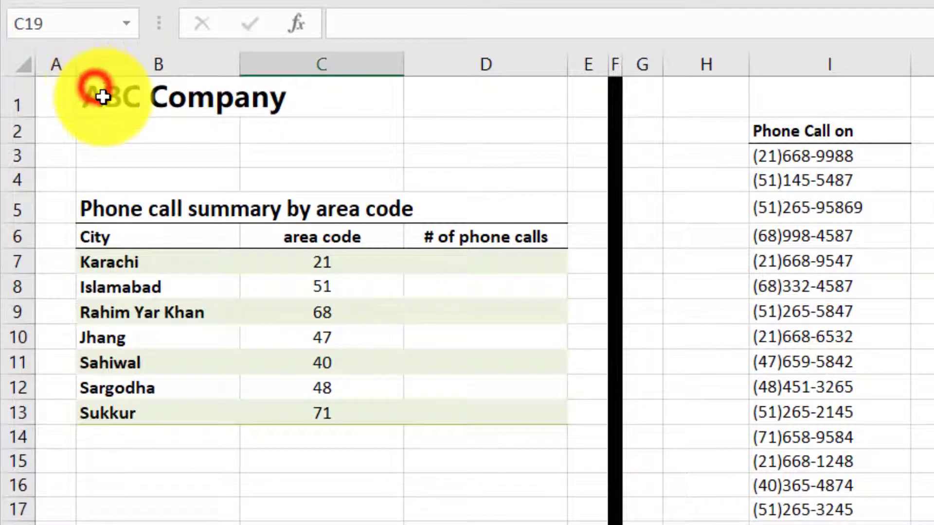
Examine the Org sheet's phone call list, the cities with their area codes, and the empty "# of phone calls" column.
left_click(96, 91)
left_click_drag(95, 206, 510, 214)
left_click(807, 130)
left_click_drag(809, 161, 808, 524)
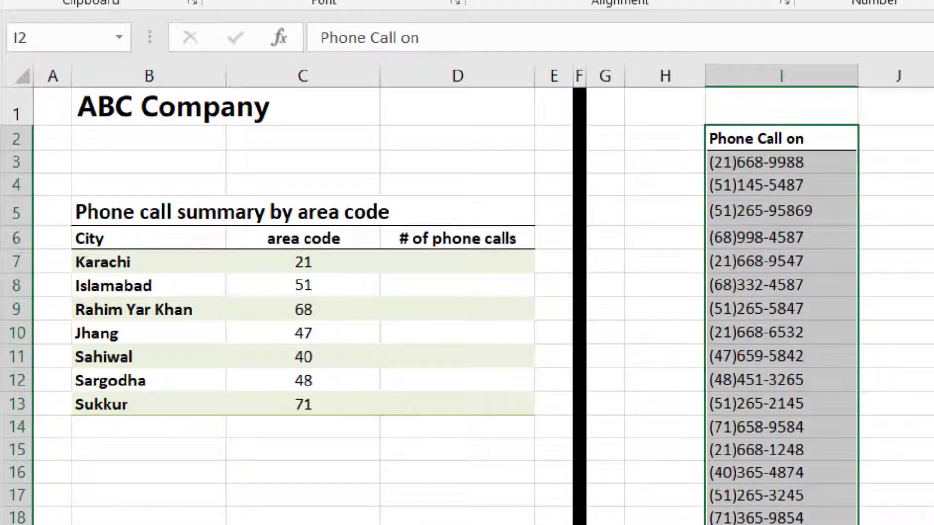
left_click(798, 524)
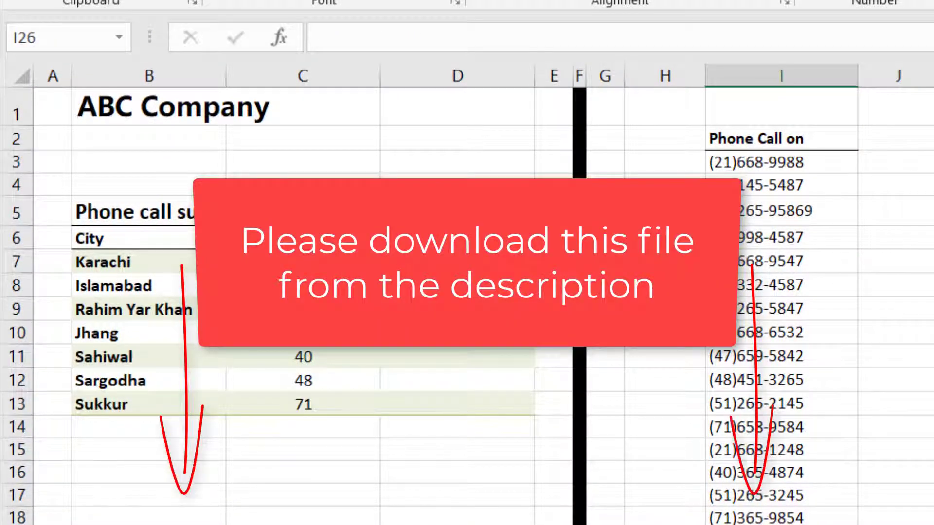
left_click(109, 262)
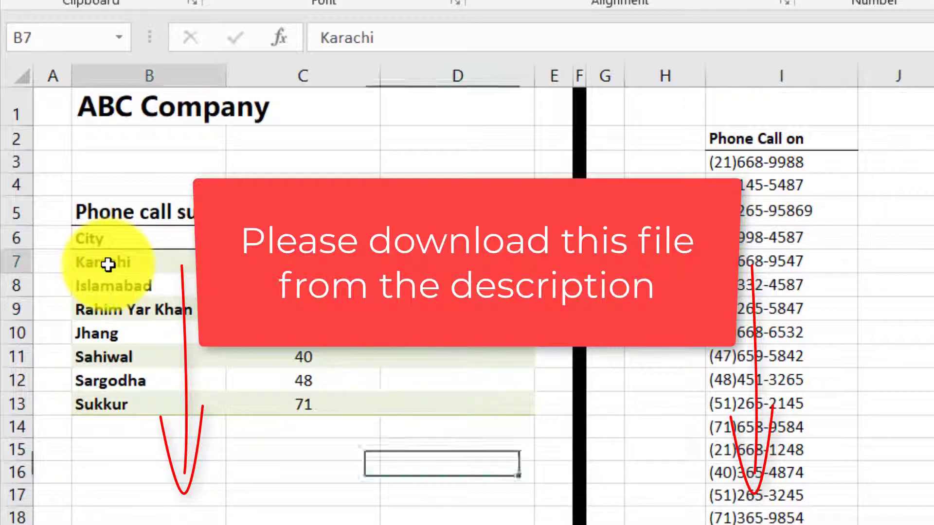
key("Right")
left_click(136, 288)
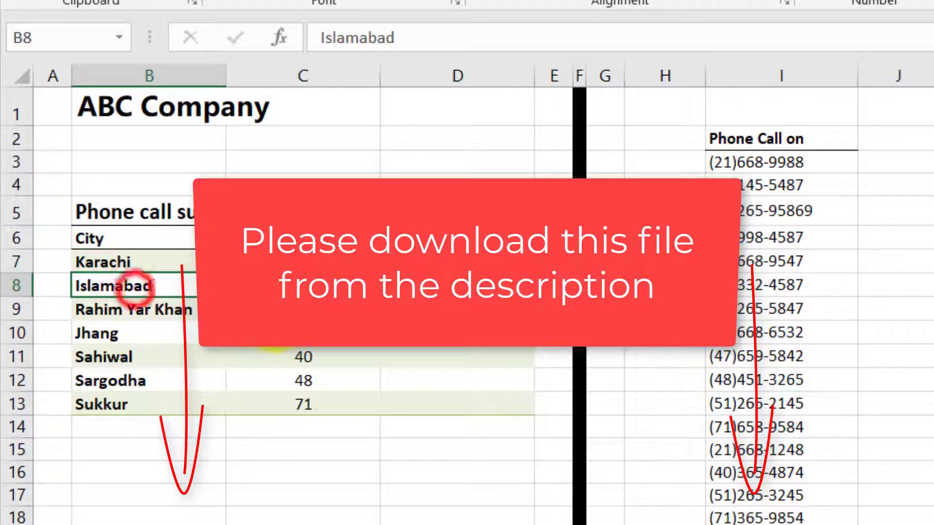
key("Right")
left_click(137, 308)
key("Right")
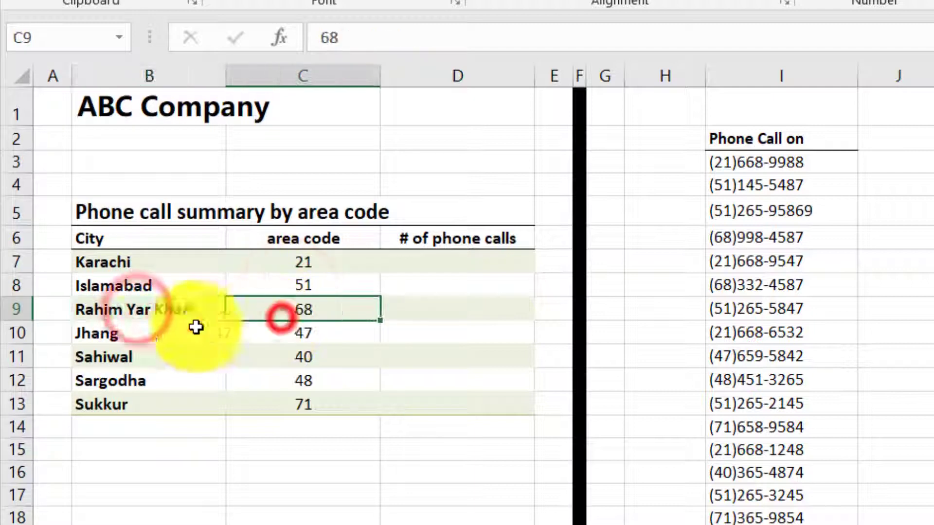
left_click(126, 347)
left_click(307, 373)
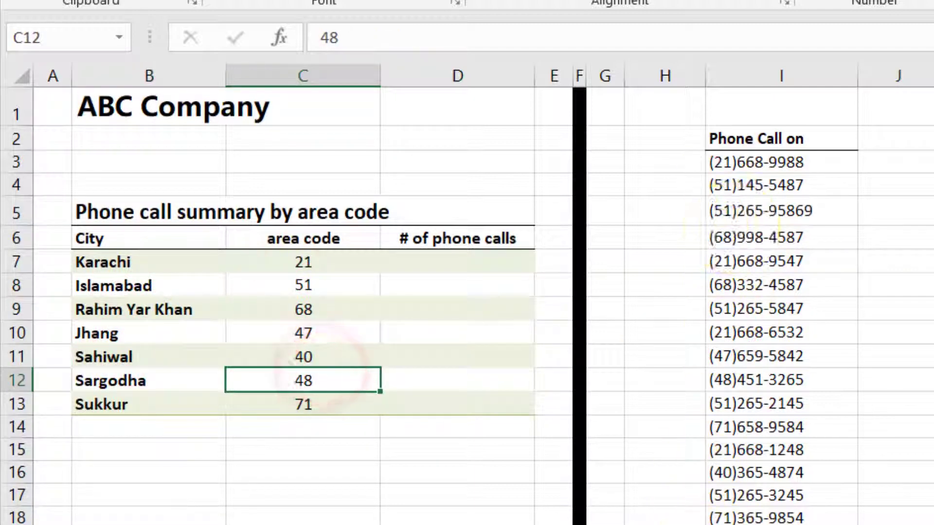
left_click_drag(436, 236, 489, 406)
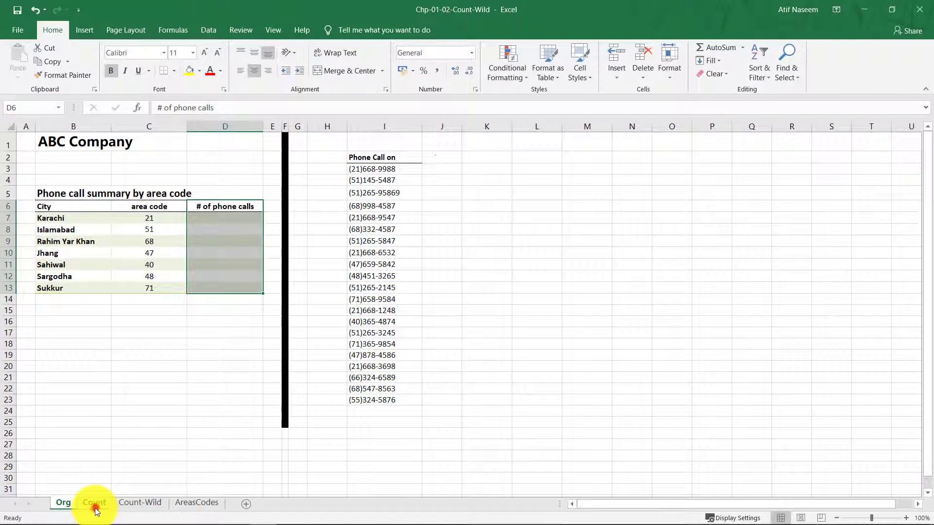
On the Count sheet, extract the first phone number's area code in J3 with =MID(I3,2,2).
left_click(95, 506)
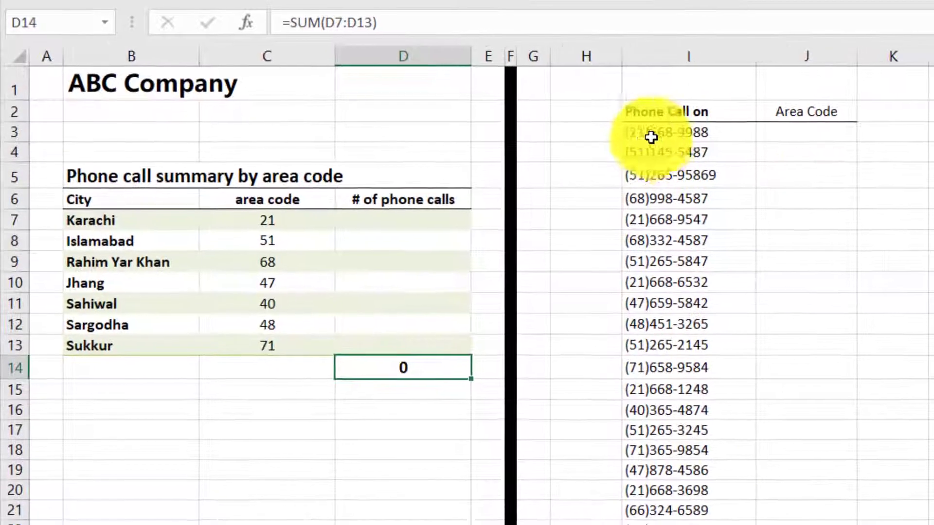
left_click(630, 136)
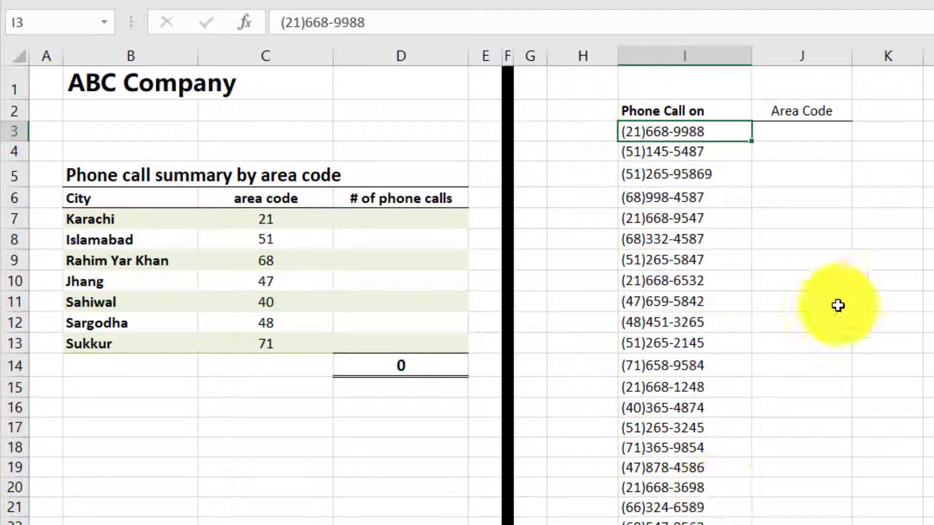
left_click(824, 130)
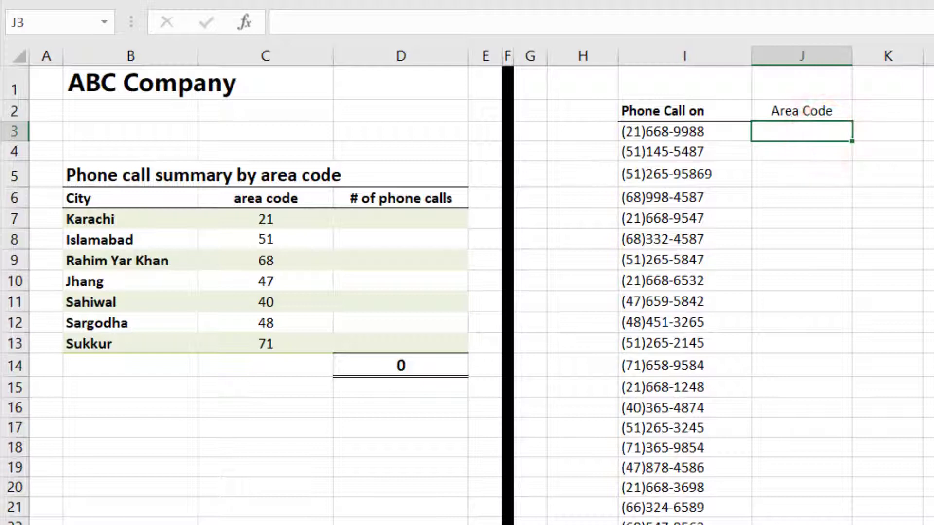
type("=mid")
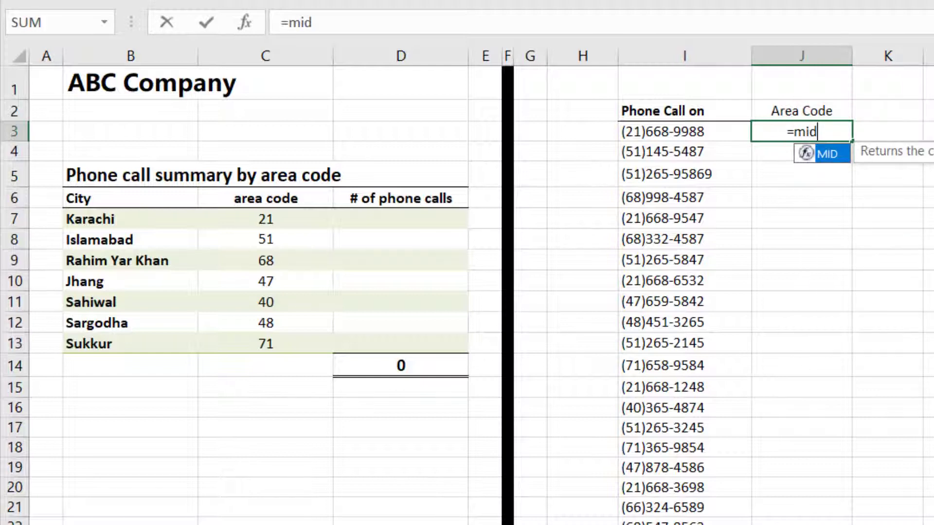
key("Tab")
left_click(619, 131)
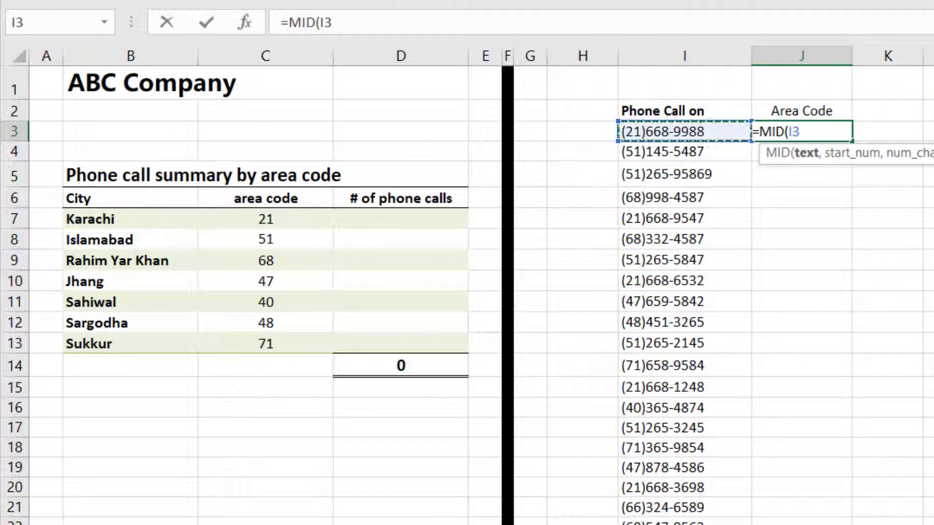
type(",2,")
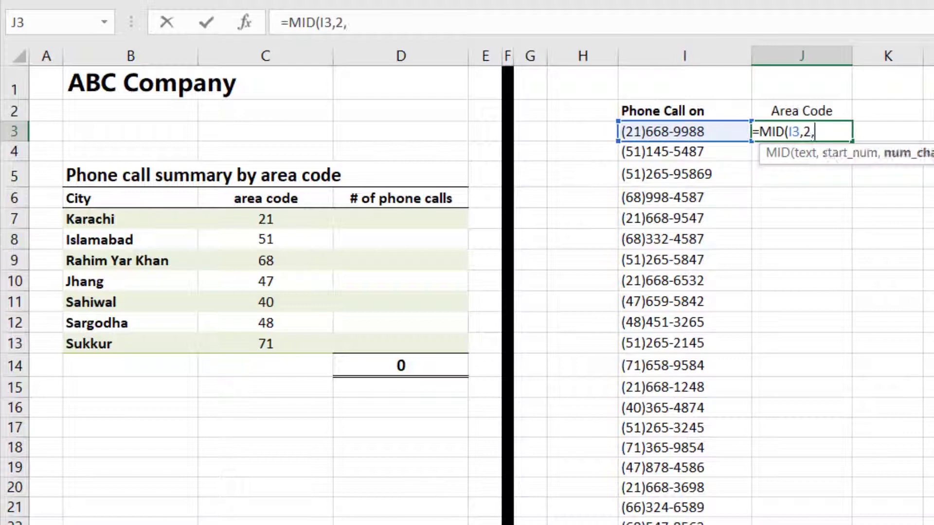
type("2)")
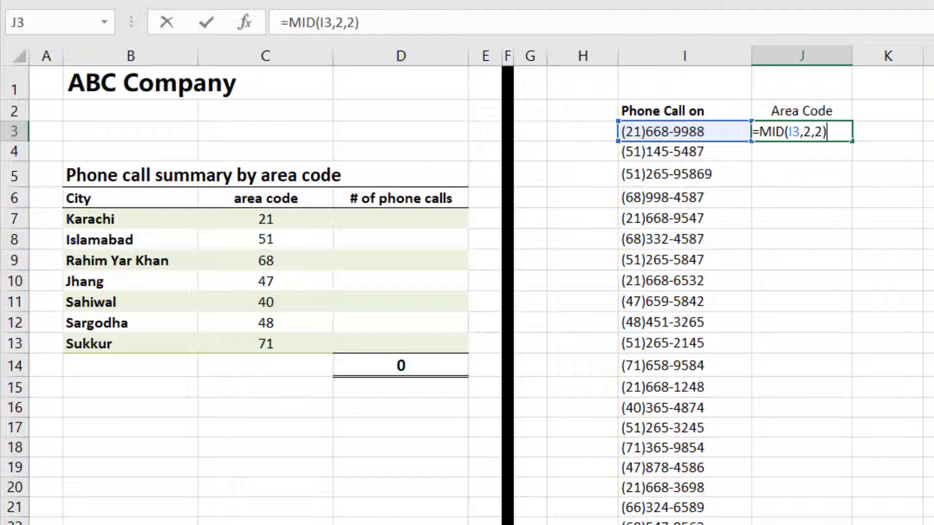
key("Return")
key("Up")
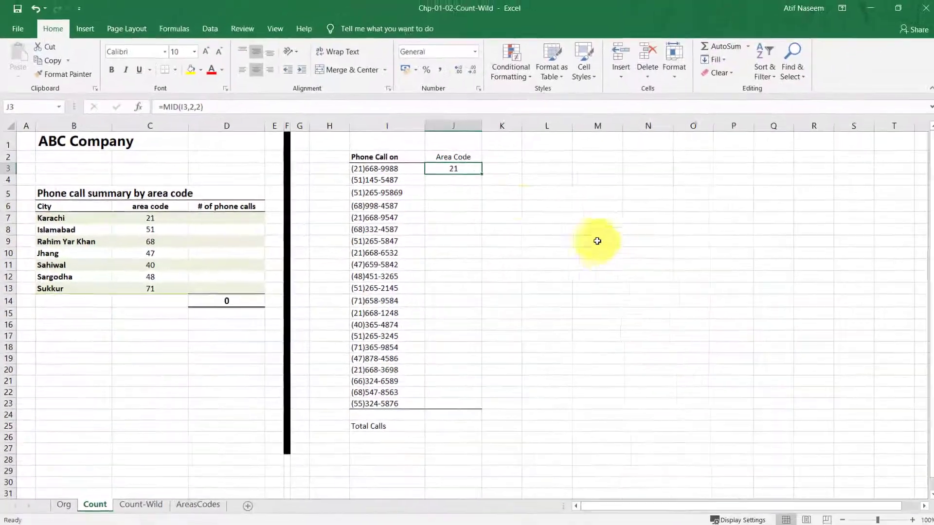
Copy the MID formula from J3 down through J23, pasting formulas only, and check the copied formulas in J23 and J13.
key("ctrl+c")
left_click_drag(682, 149, 687, 476)
left_click_drag(462, 390, 461, 401)
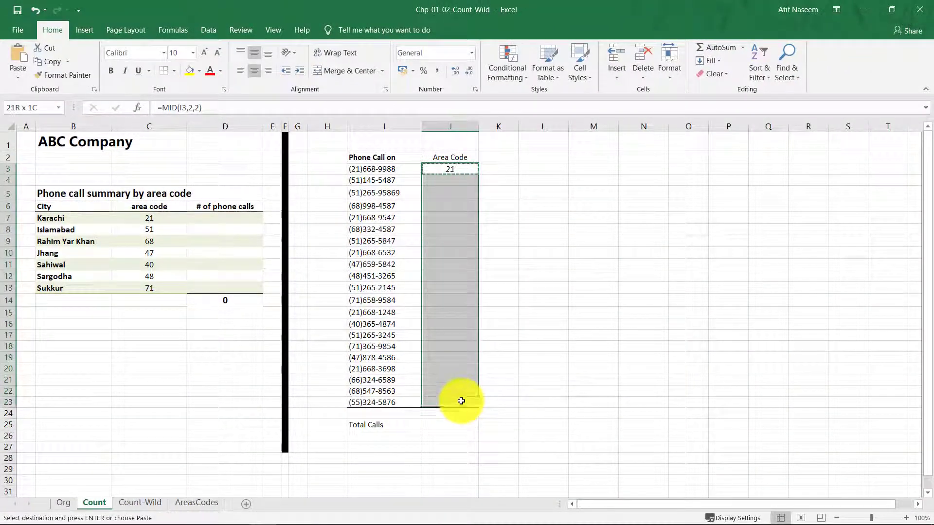
right_click(452, 242)
left_click(439, 395)
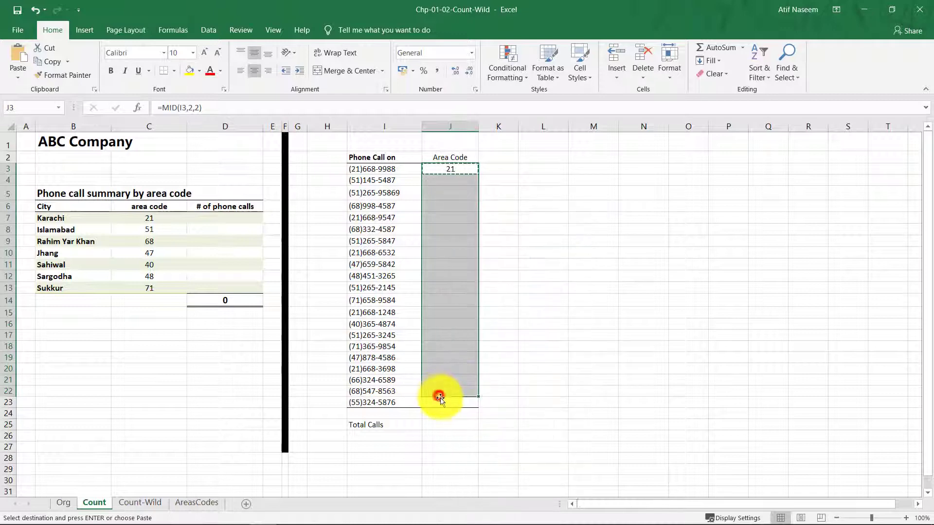
right_click(446, 275)
key("s")
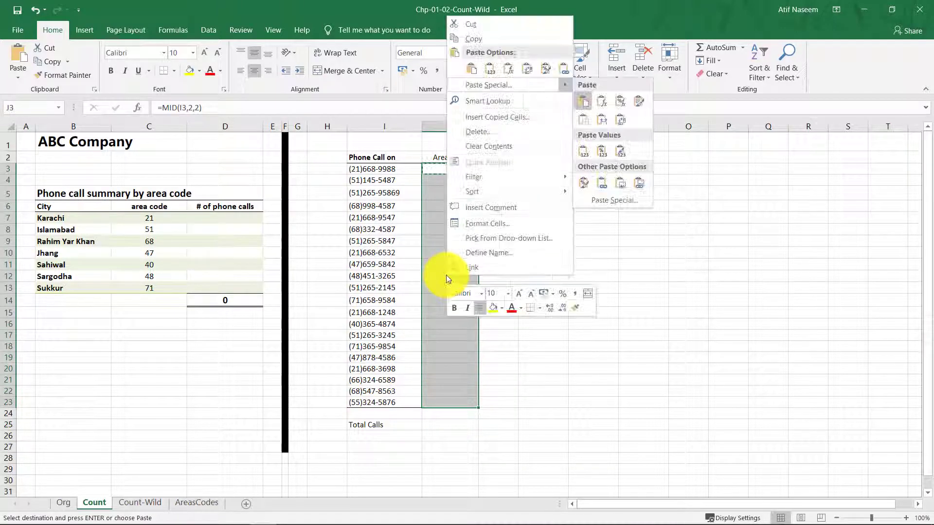
key("f")
key("Escape")
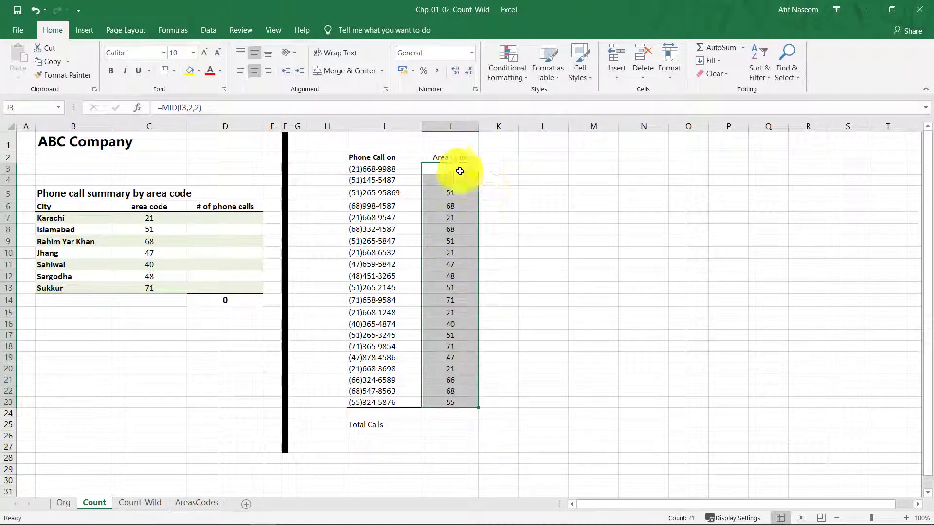
left_click(460, 169)
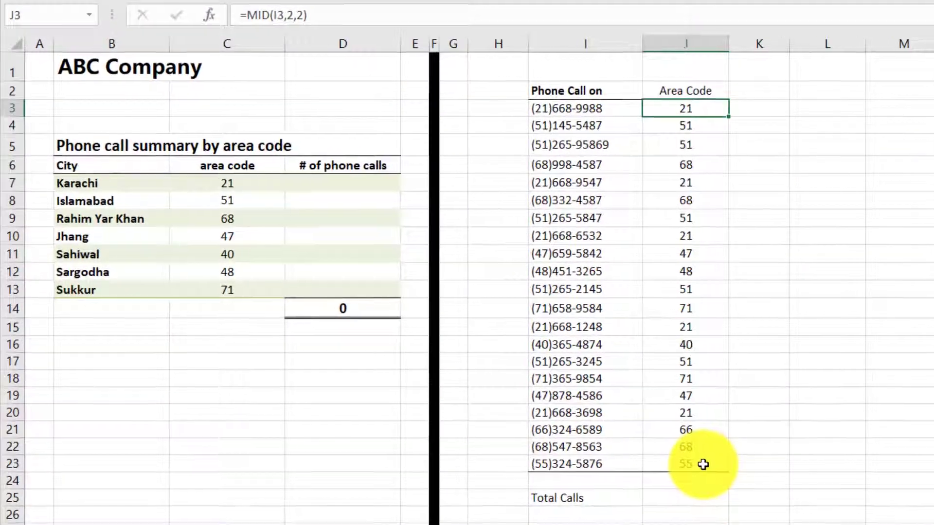
double_click(461, 404)
key("Escape")
double_click(695, 297)
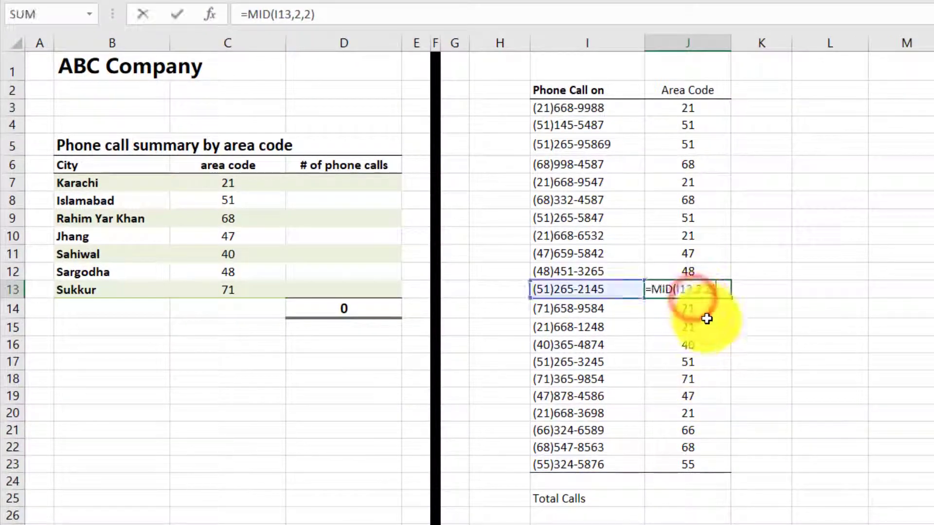
key("Escape")
Count the total calls in J25 with =COUNTA(I3:I23).
left_click(687, 499)
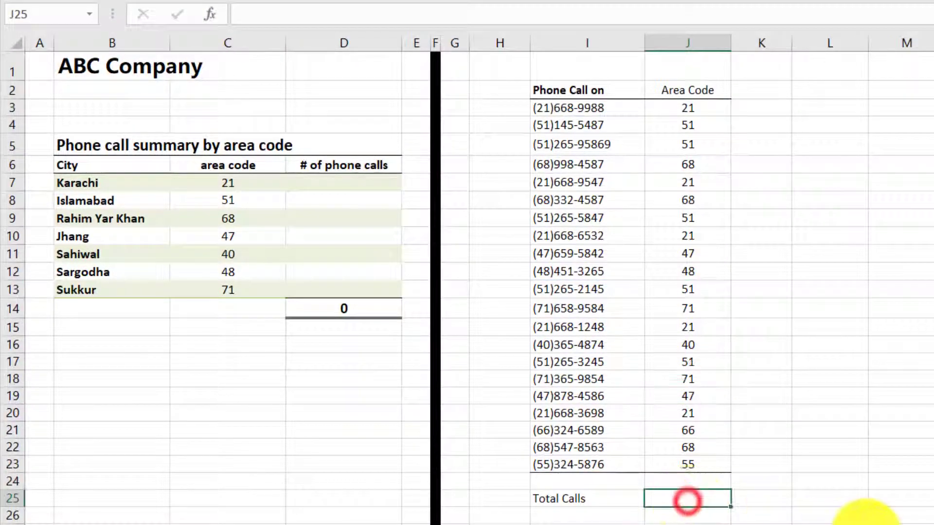
type("=count")
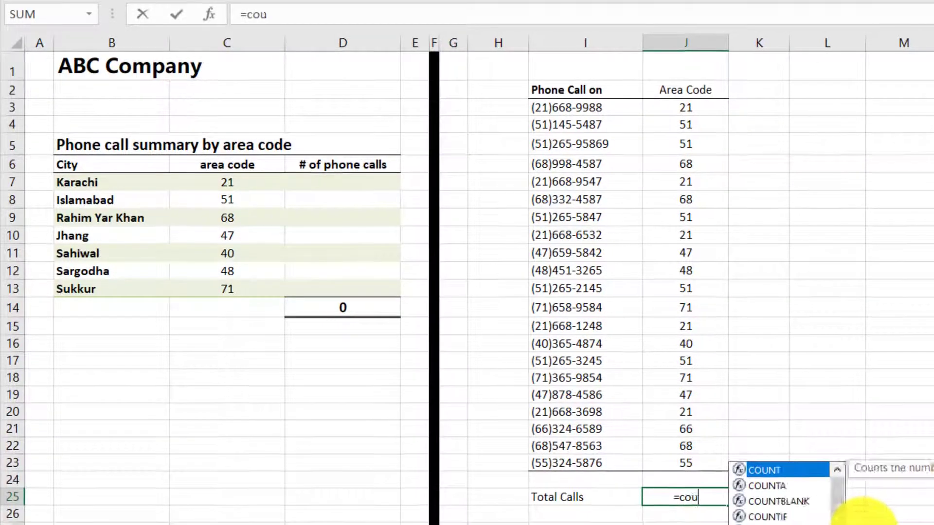
key("Down")
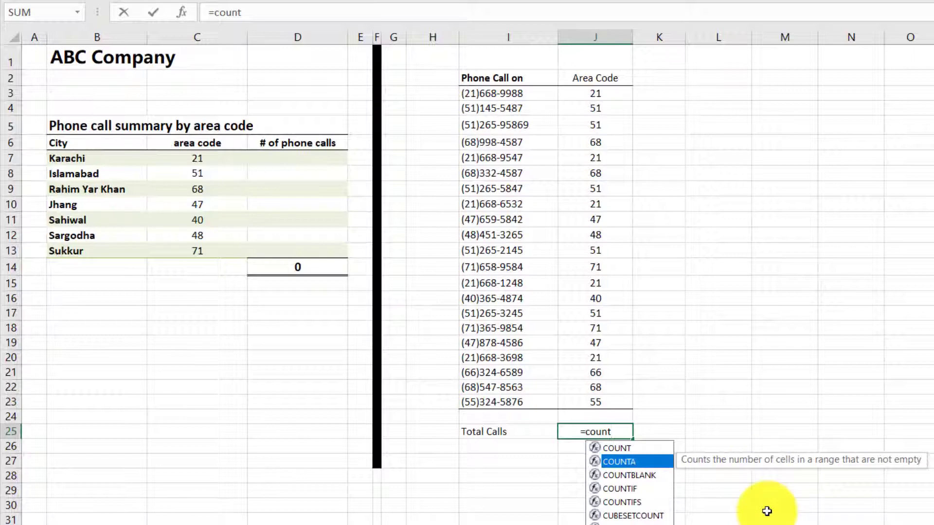
key("Tab")
key("Up")
key("Up")
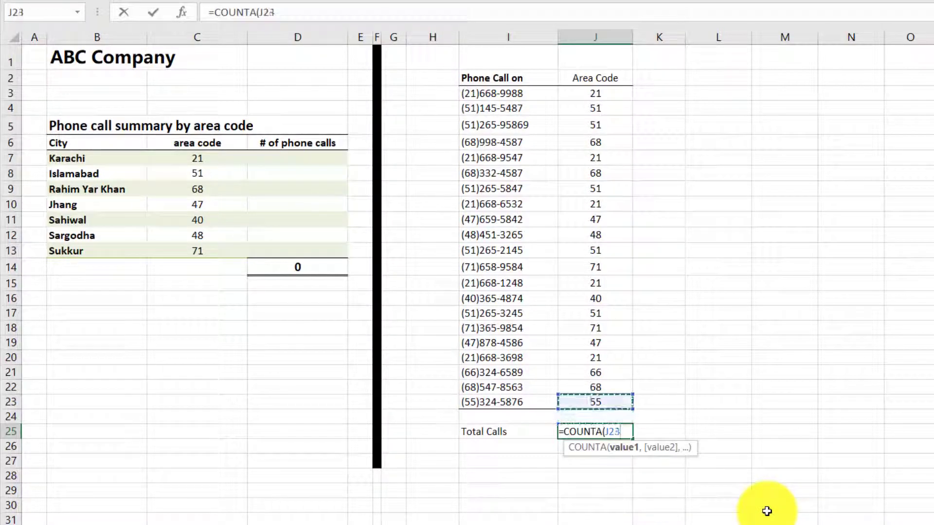
key("Left")
key("ctrl+shift+Up")
key("shift+Down")
key("ctrl+Return")
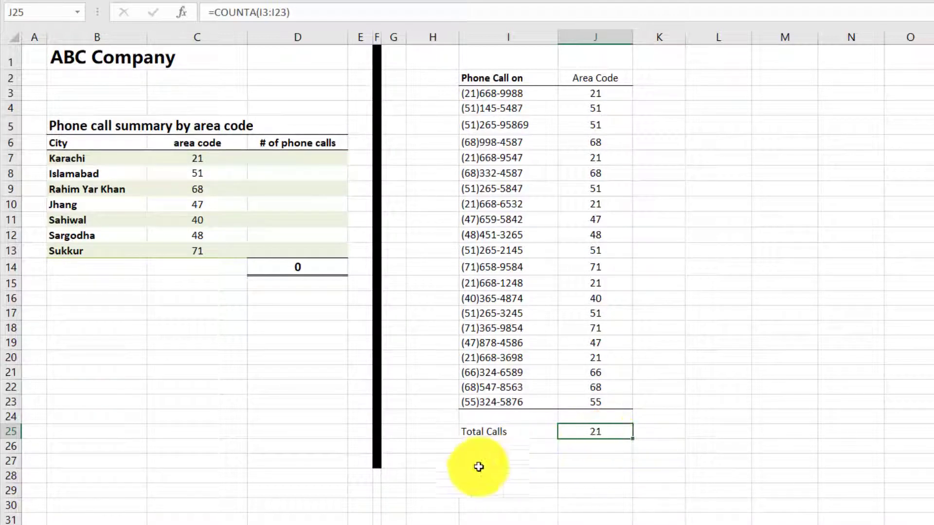
left_click(296, 158)
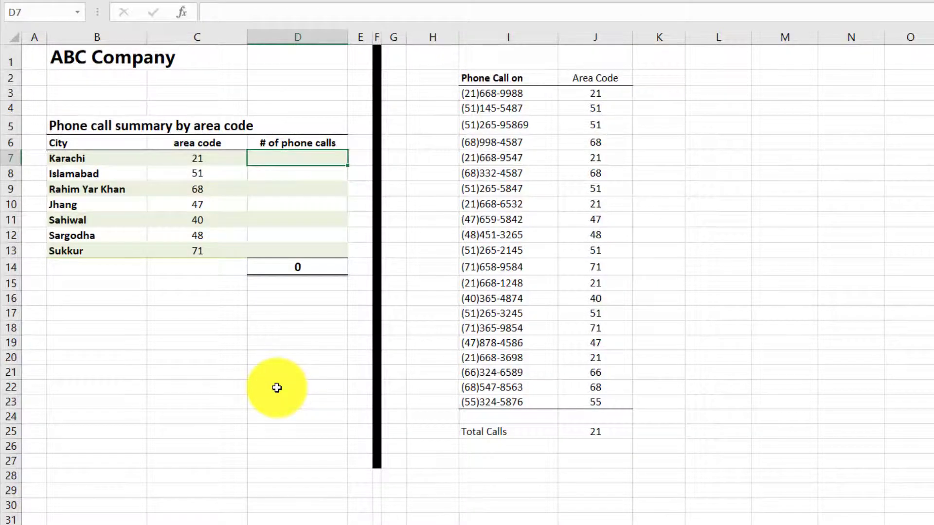
type("=cout")
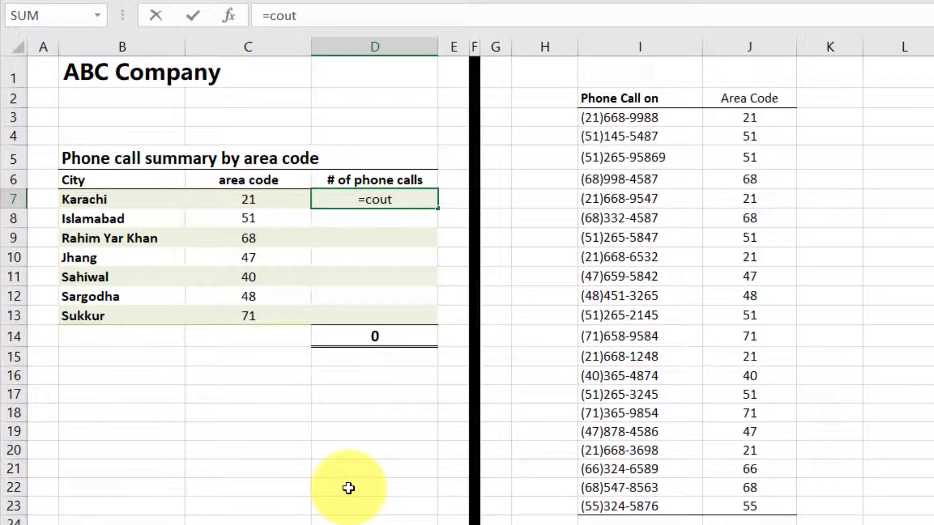
key("BackSpace")
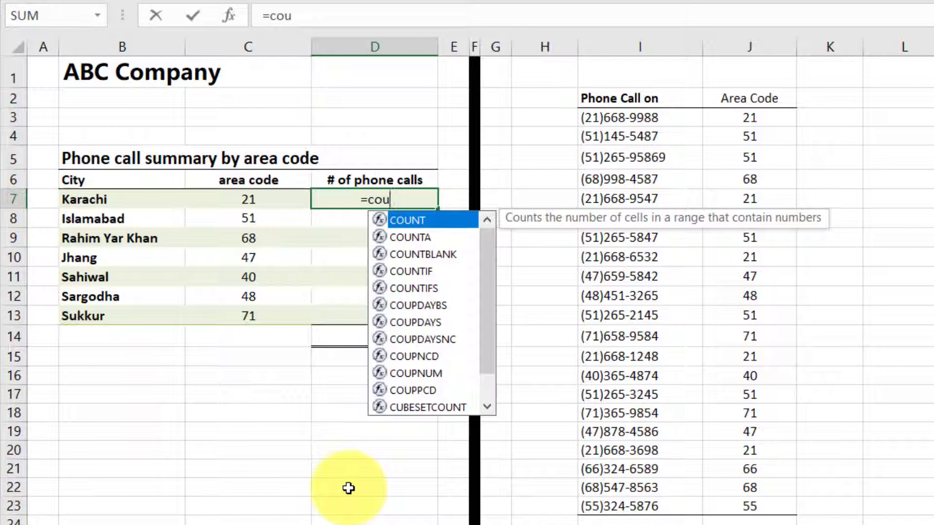
key("Down")
key("Down")
key("Down")
key("Tab")
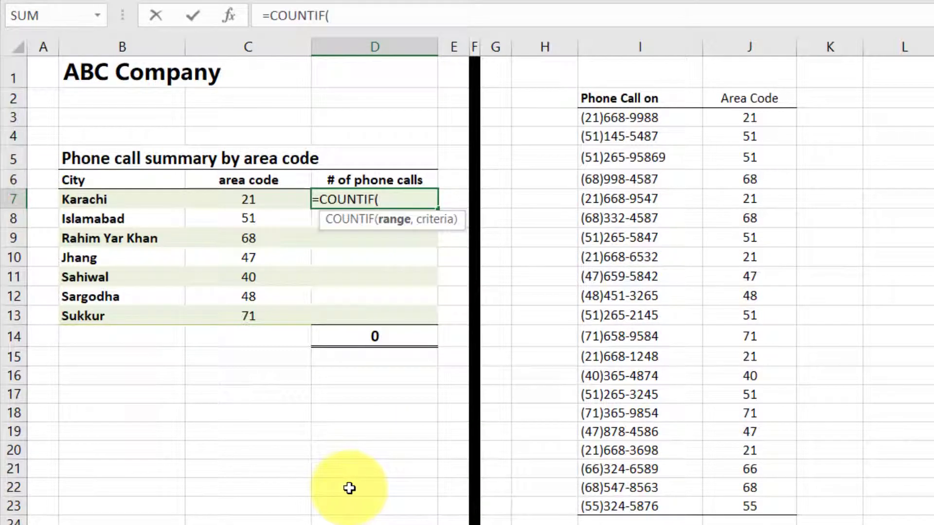
left_click(670, 114)
key("ctrl+shift+Down")
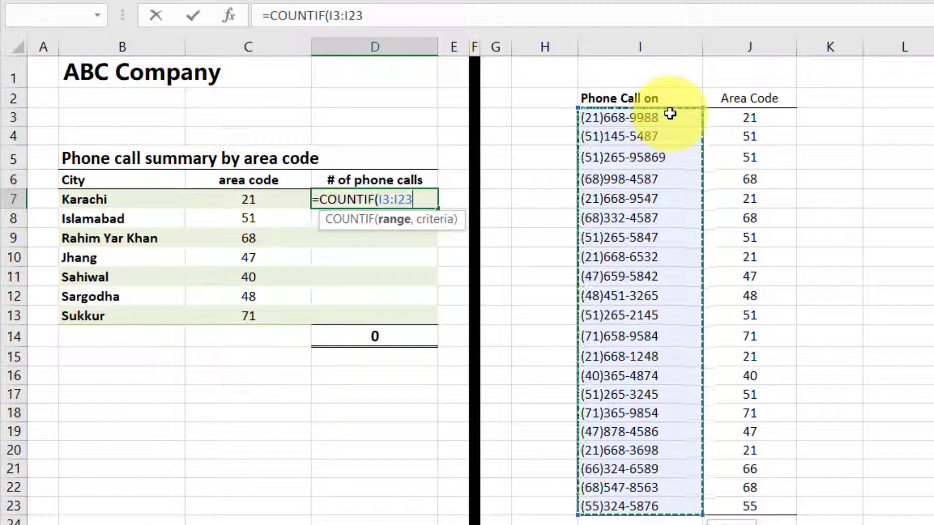
type(",")
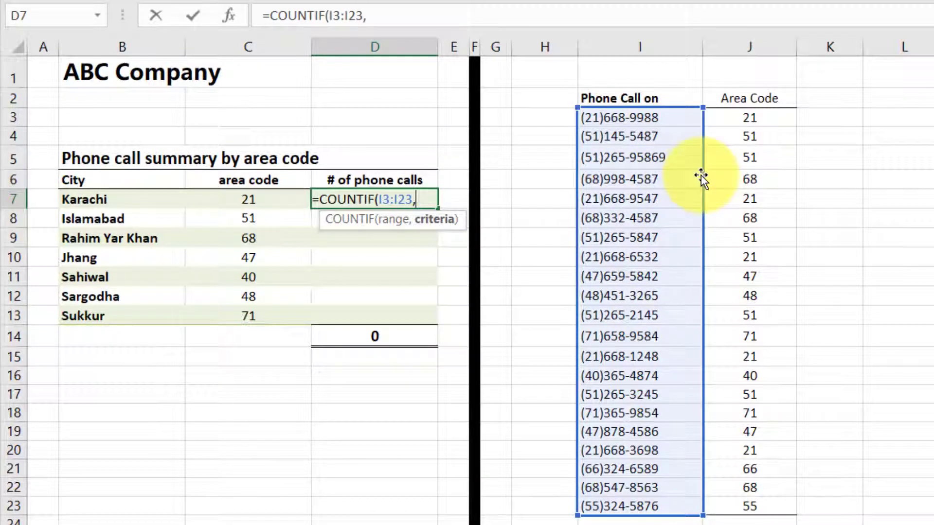
left_click_drag(702, 178, 739, 188)
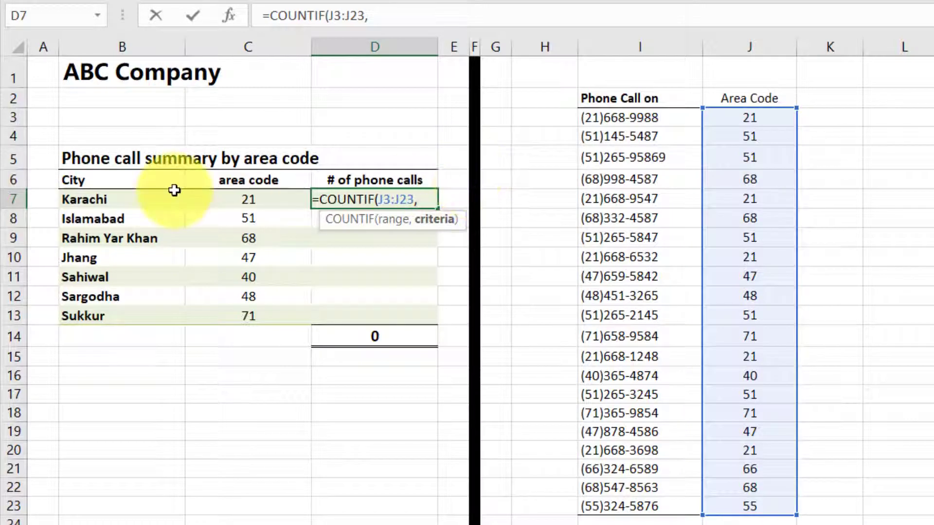
left_click(276, 205)
key("Return")
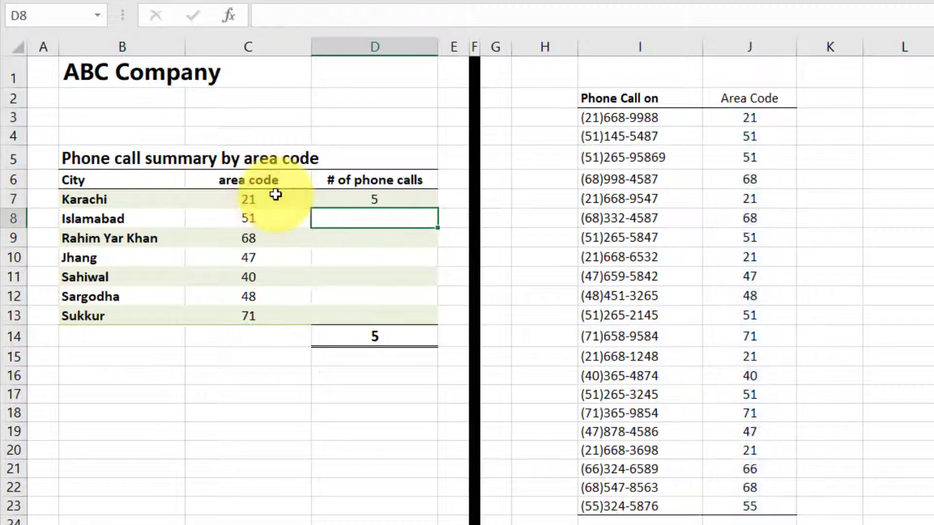
Make the range in D7's COUNTIF formula absolute, giving =COUNTIF($J$3:$J$23,C7).
left_click(380, 199)
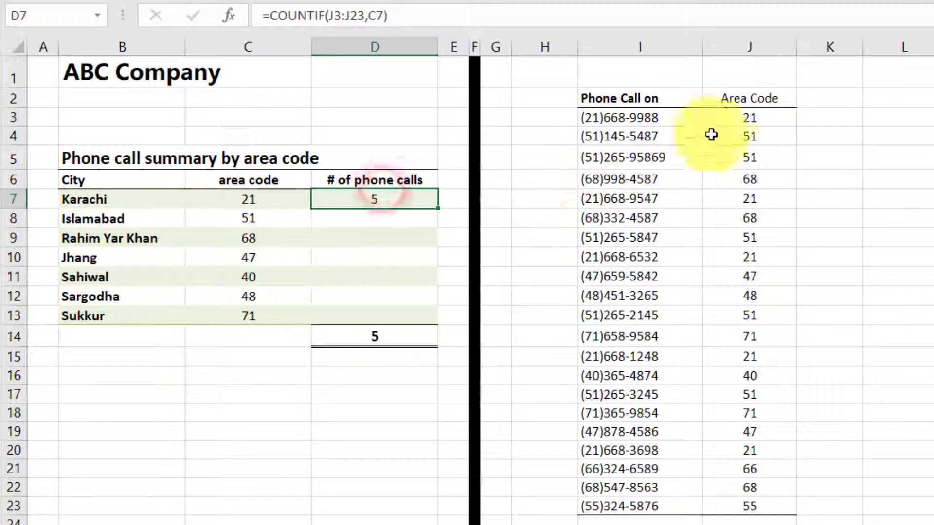
left_click(418, 24)
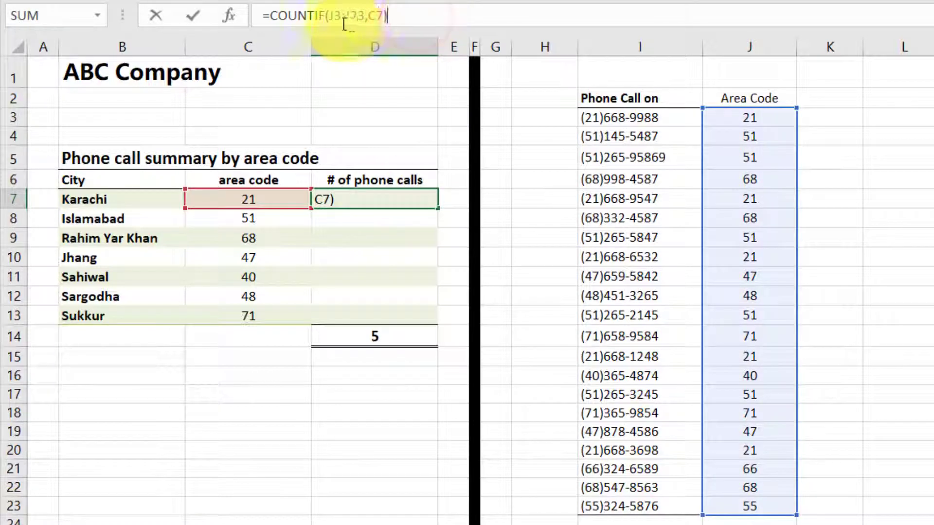
left_click(374, 15)
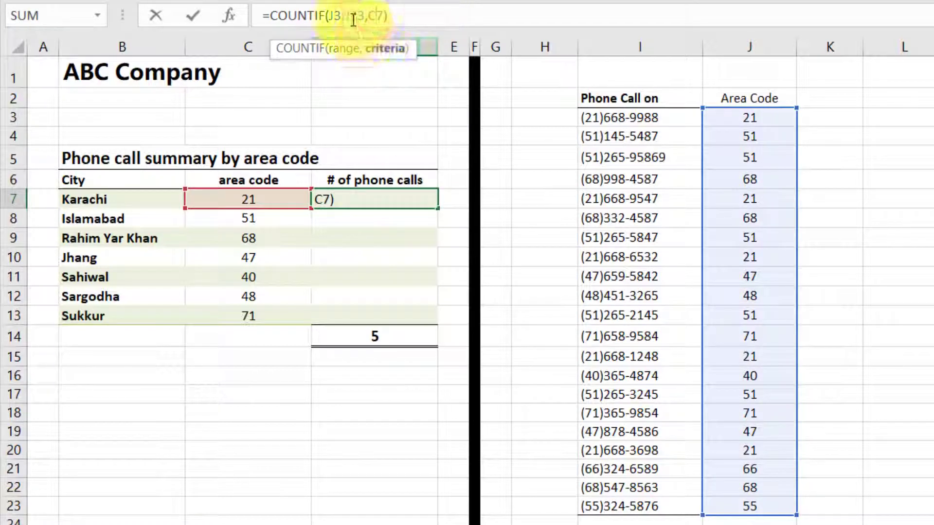
left_click(354, 19)
key("F4")
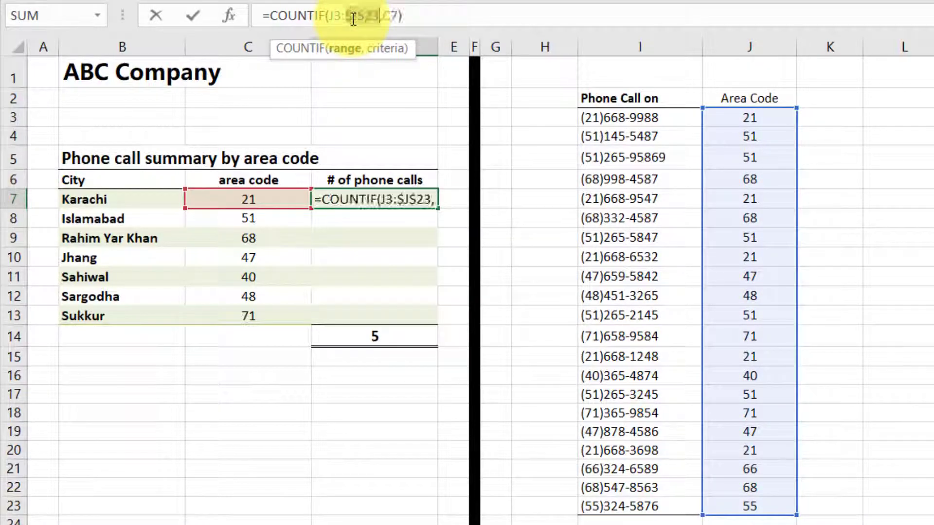
left_click(330, 18)
key("F4")
key("Return")
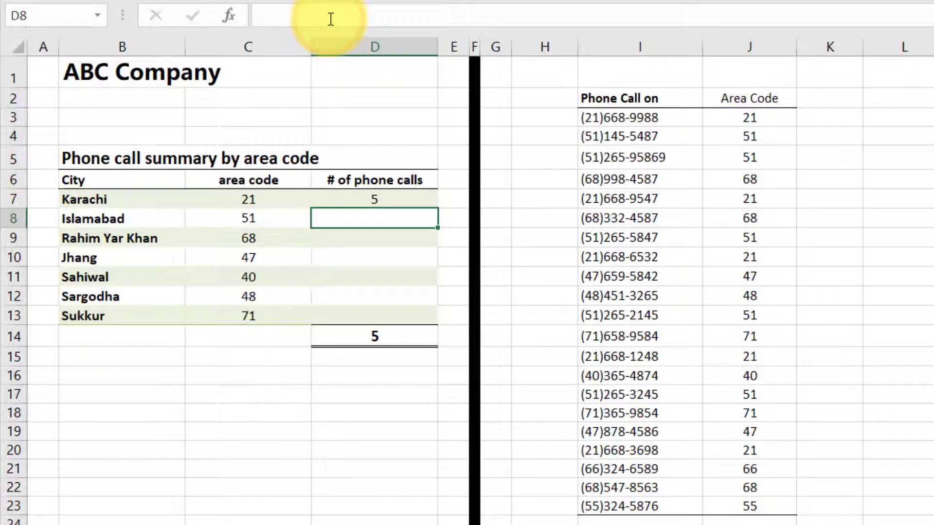
Copy the COUNTIF formula from D7 into D8:D13 for the remaining cities.
left_click(377, 200)
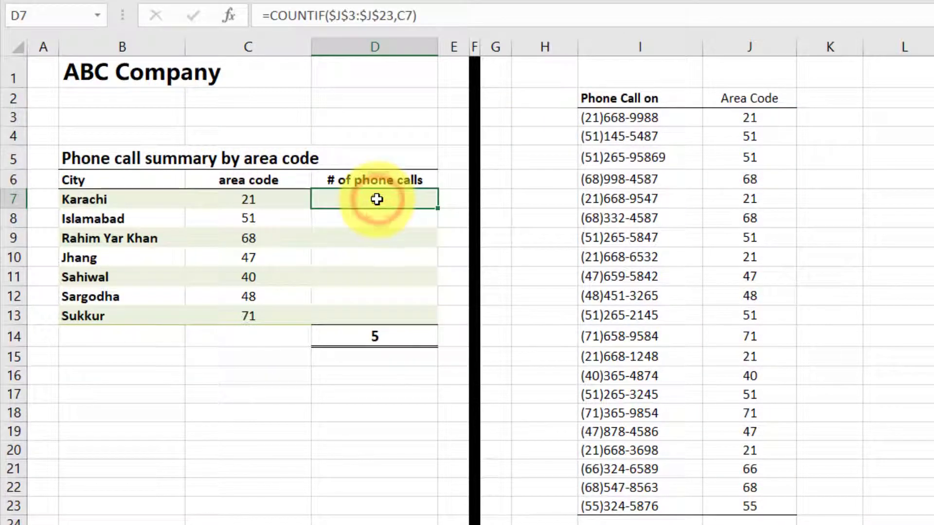
key("ctrl+c")
left_click_drag(410, 317, 375, 219)
right_click(421, 276)
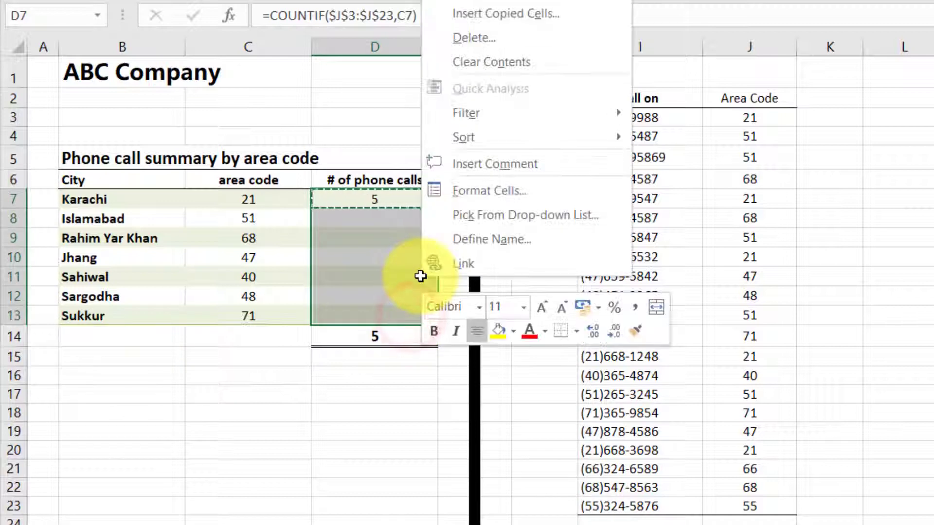
left_click(650, 18)
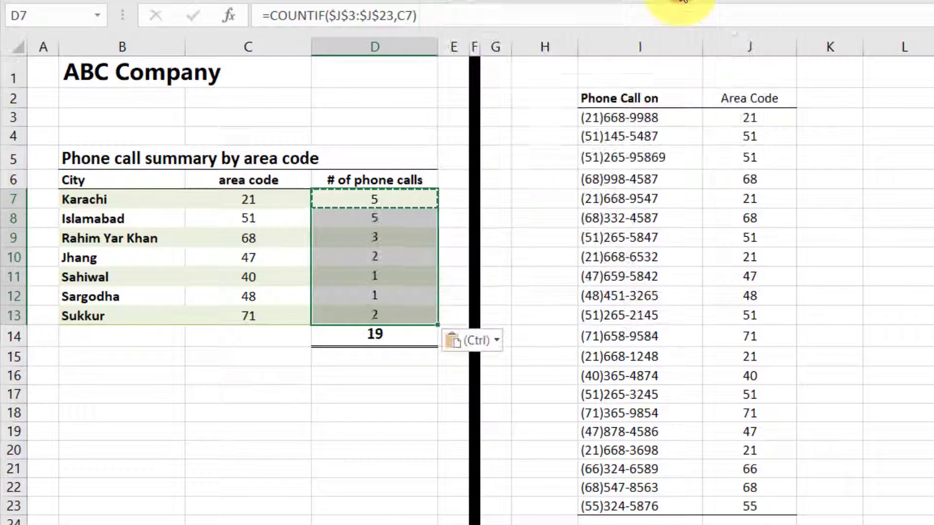
Examine the SUM formula in D14 and compare the area codes in C7:C9 with their call counts in D7:D9.
left_click(389, 341)
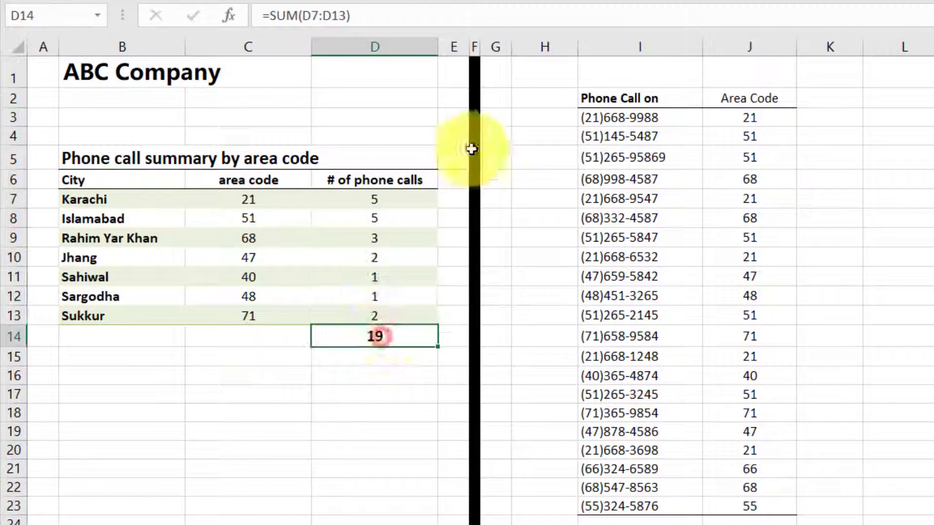
left_click(436, 13)
key("Return")
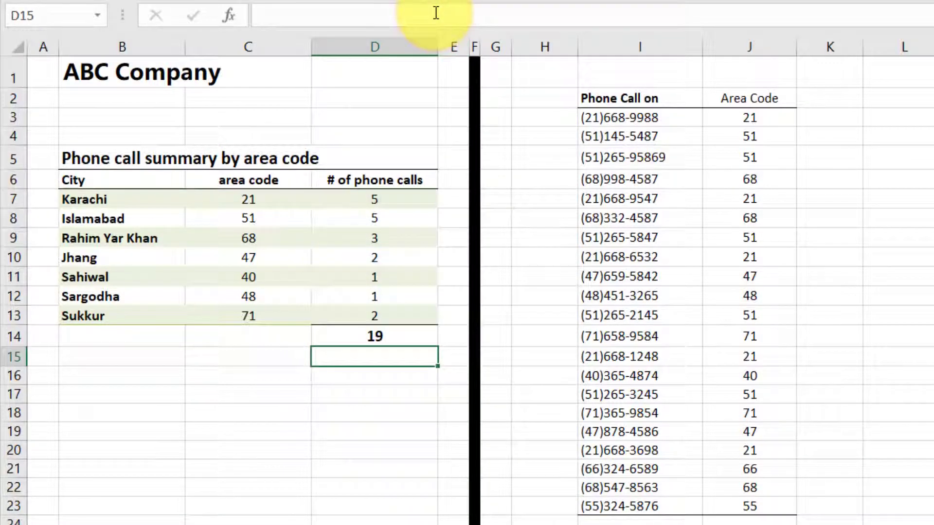
left_click(236, 202)
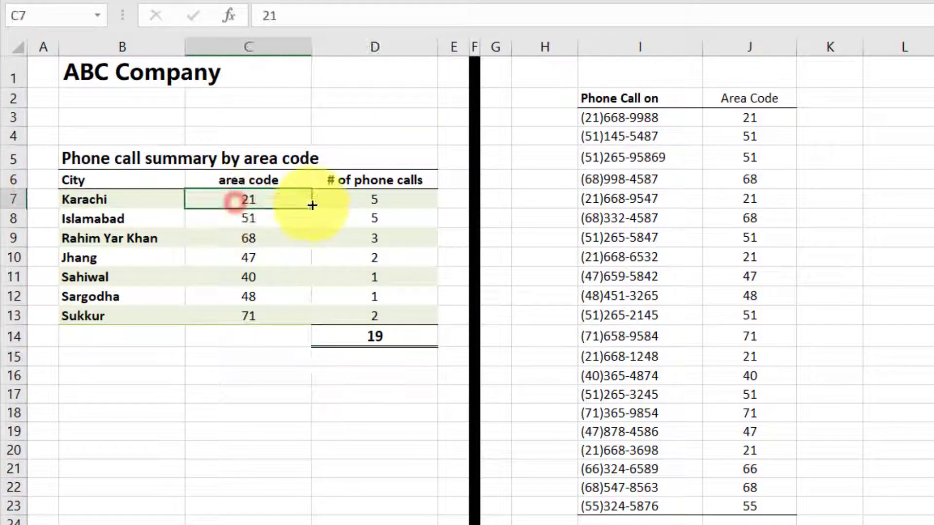
left_click(382, 195)
left_click(249, 220)
left_click(361, 216)
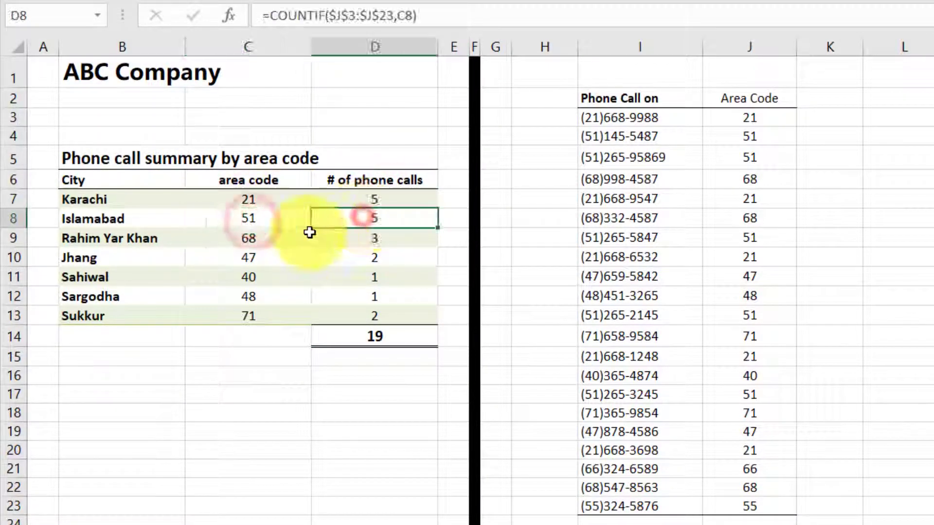
left_click(267, 235)
left_click(367, 242)
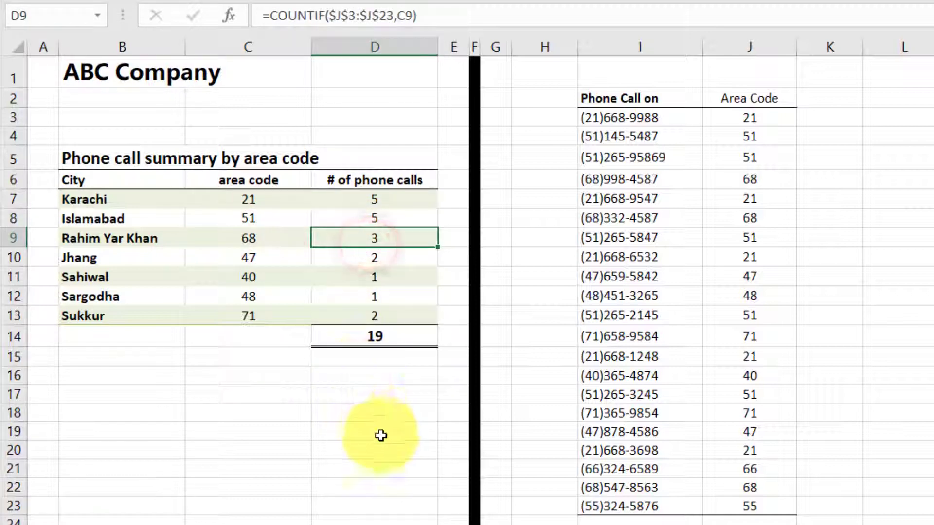
left_click(378, 340)
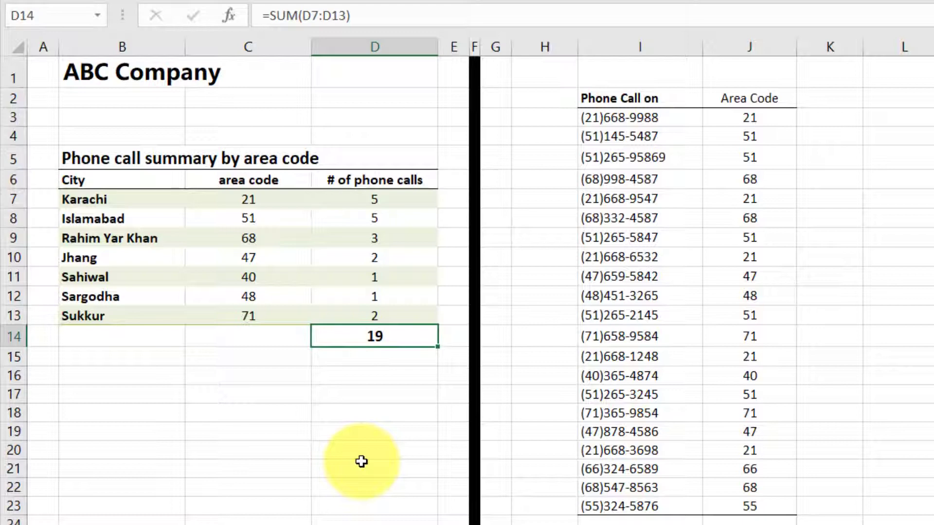
Review the COUNTIF formula in D7 and clear the call counts from D7:D13.
left_click(399, 203)
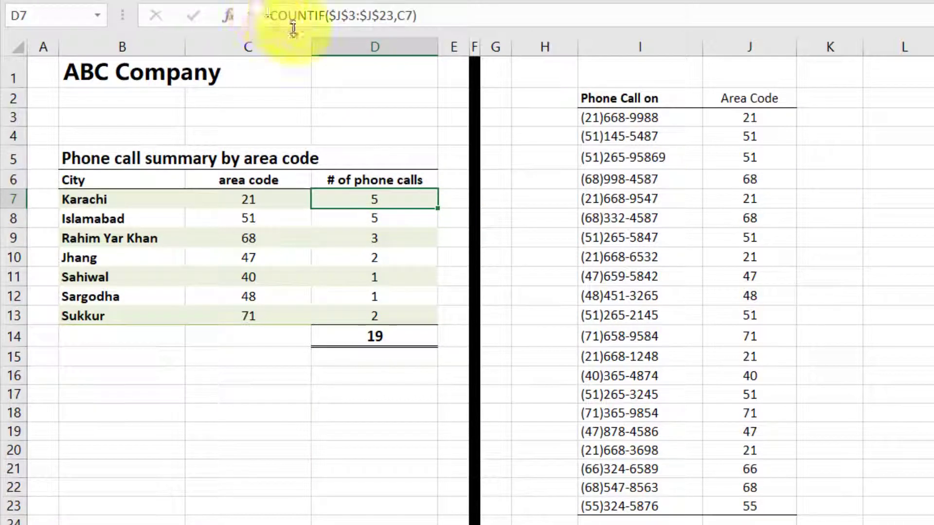
left_click_drag(269, 16, 464, 35)
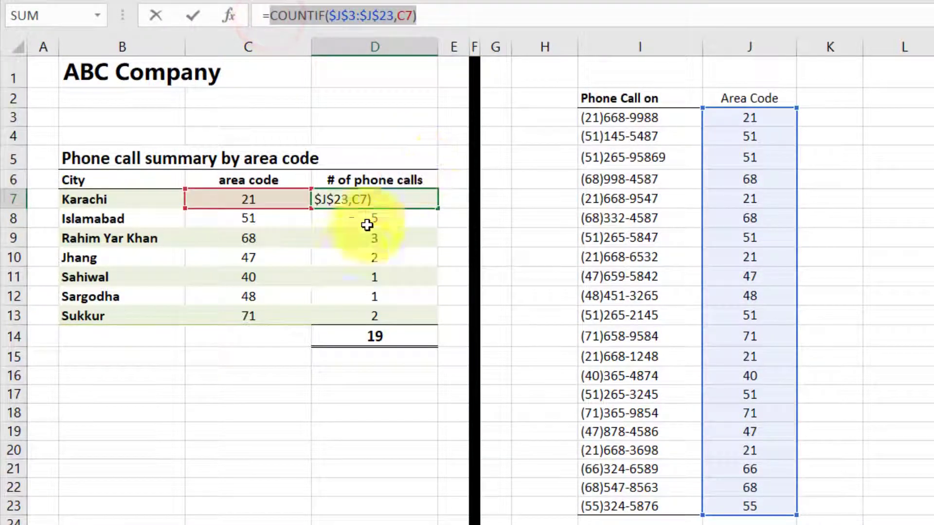
key("Escape")
left_click_drag(403, 197, 394, 315)
key("Delete")
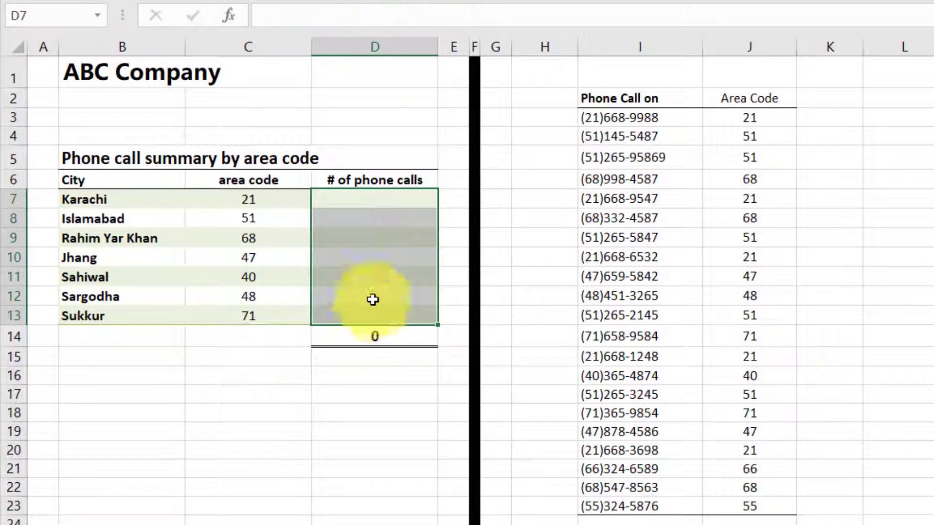
Count Karachi's calls in D7 directly from the phone numbers with the wildcard formula =COUNTIF(I3:I23,"*("&C7&"*").
left_click(375, 200)
type("=cout")
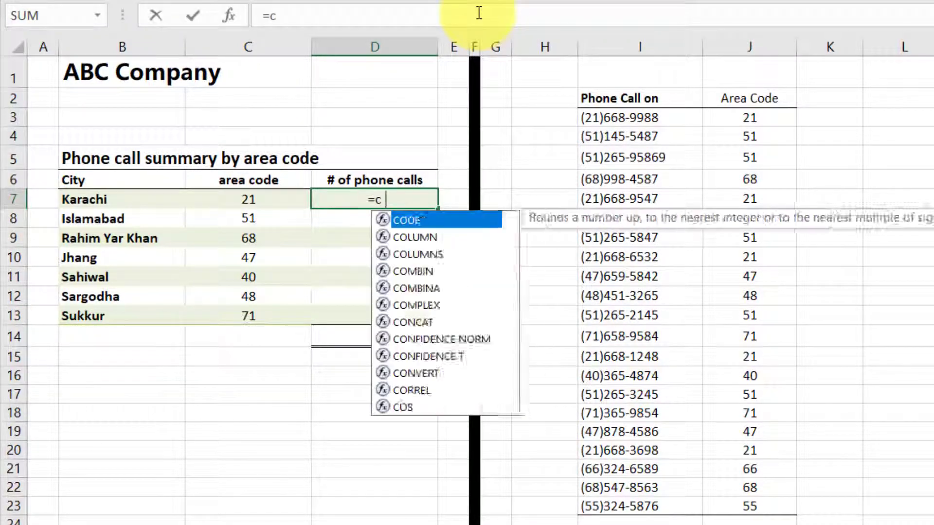
key("BackSpace")
key("BackSpace")
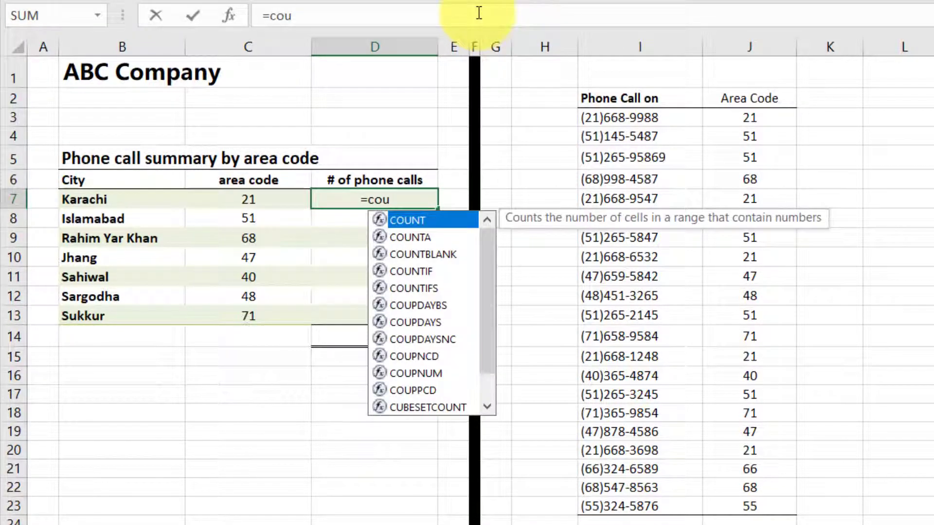
key("Down")
key("Down")
key("Down")
key("Tab")
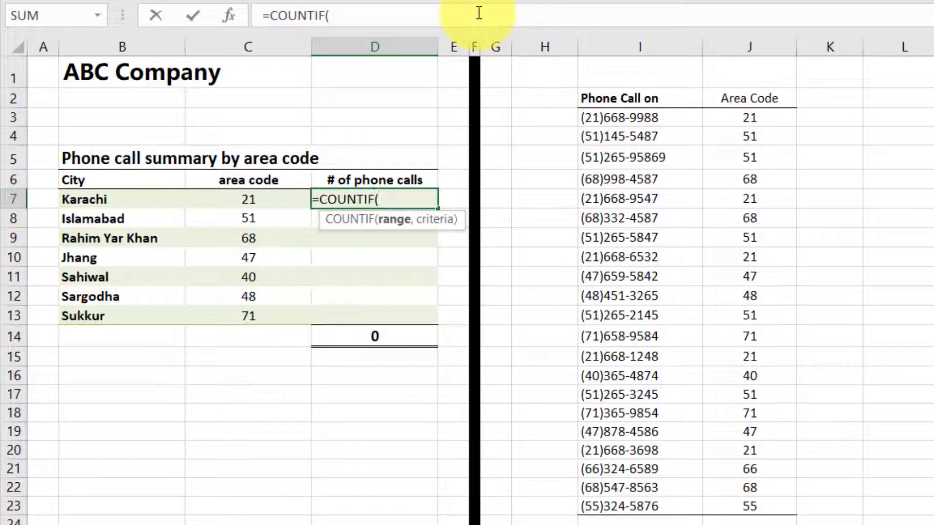
left_click_drag(632, 117, 622, 508)
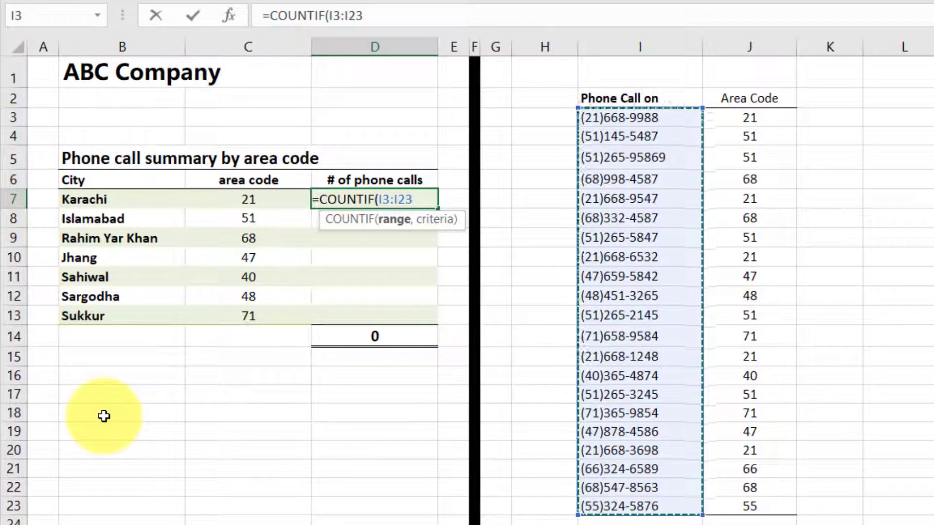
type(",")
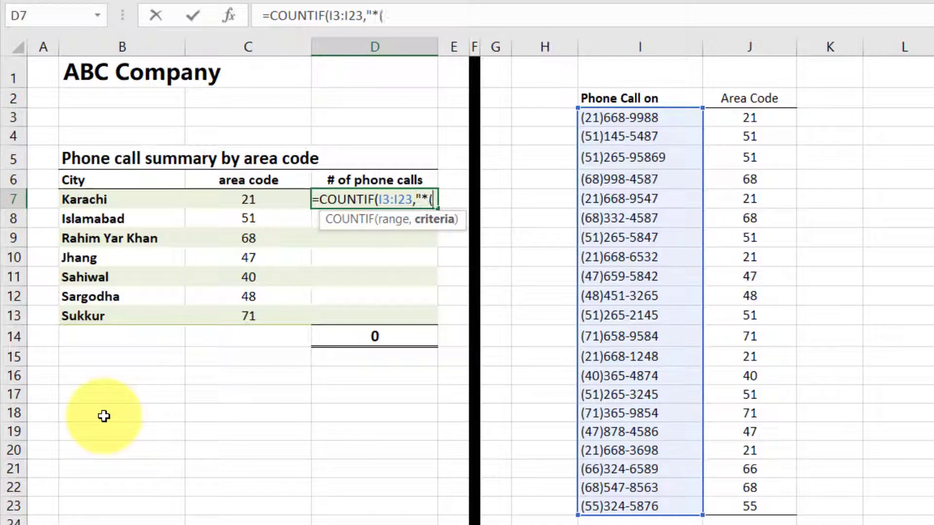
type("\"*(\"&")
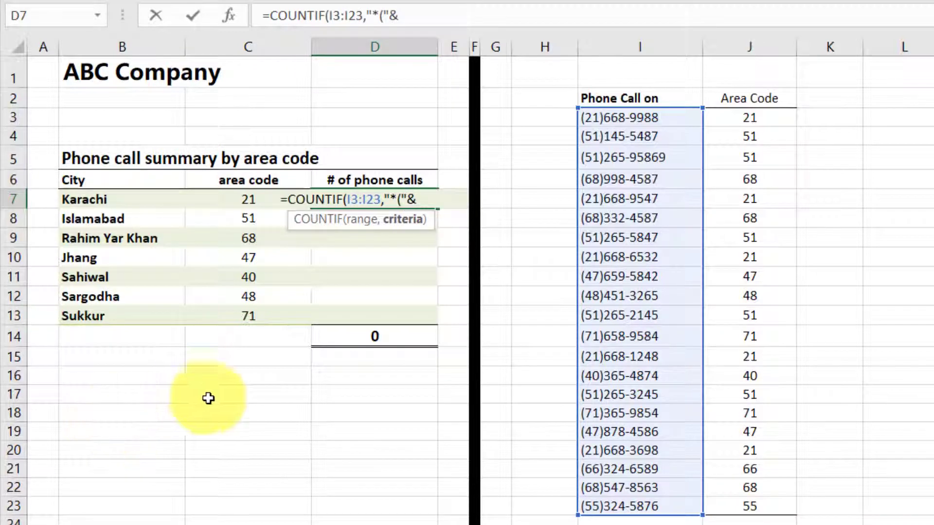
left_click(236, 200)
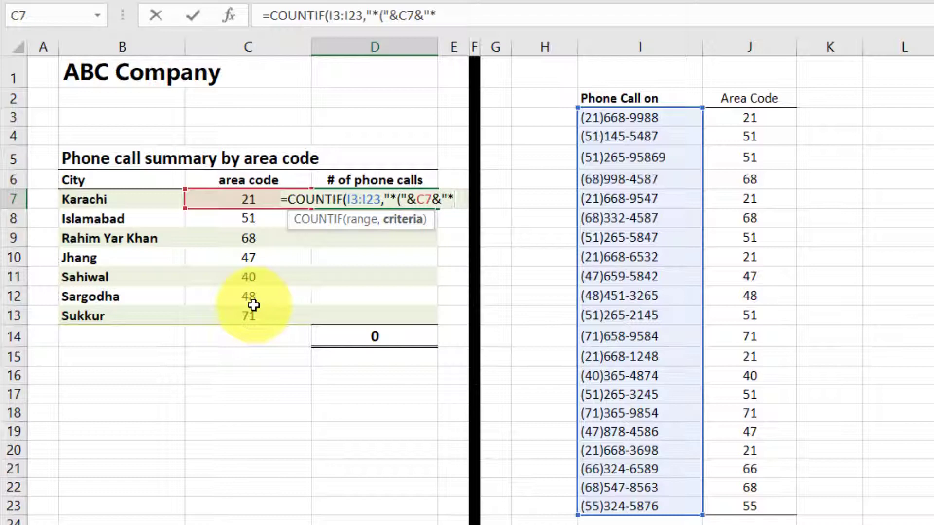
key("Return")
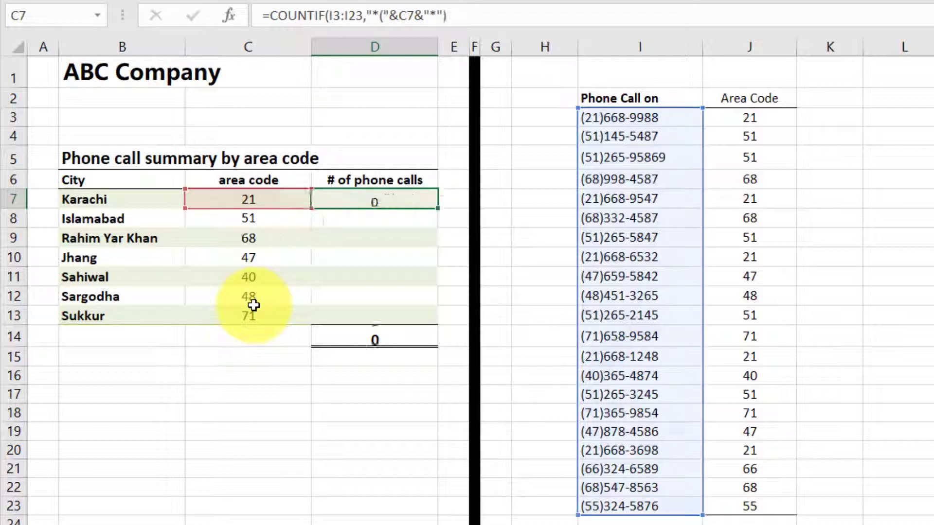
Make the phone number range in D7's formula absolute as $I$3:$I$23.
key("Up")
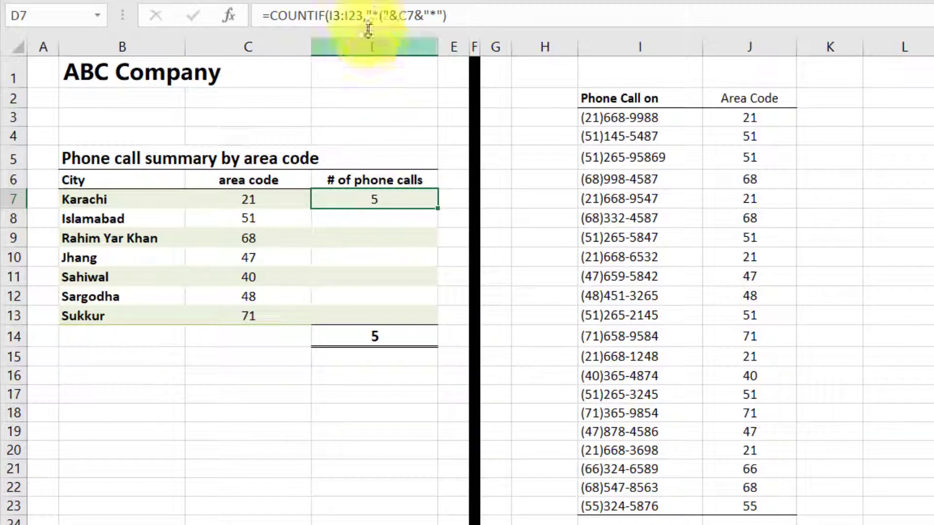
left_click(344, 15)
key("F4")
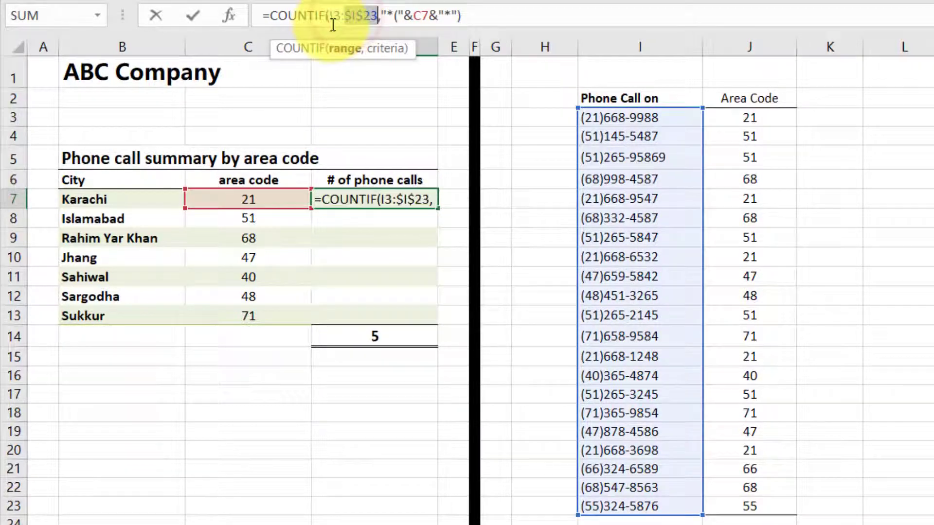
left_click(337, 16)
key("F4")
key("Return")
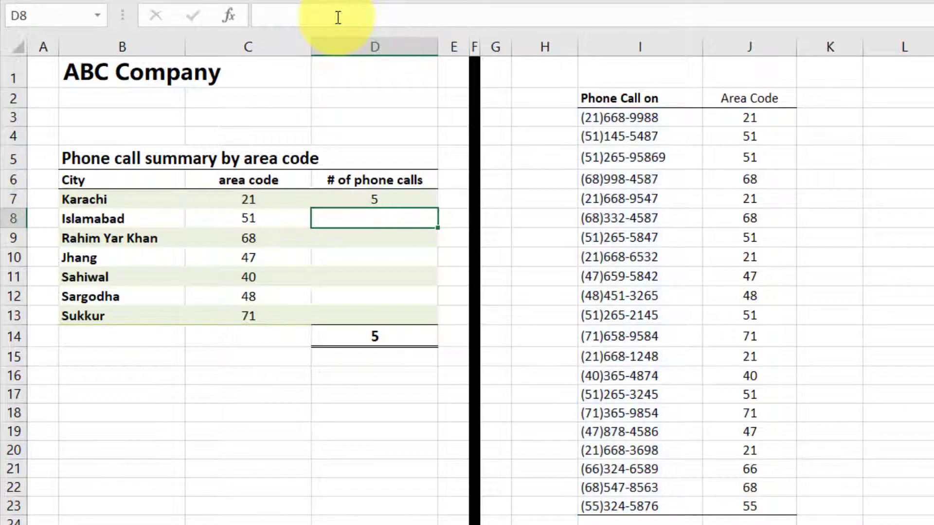
Copy the wildcard COUNTIF formula from D7 into D8:D13, and check the total in D14 and the formula in D7.
left_click(409, 195)
key("ctrl+c")
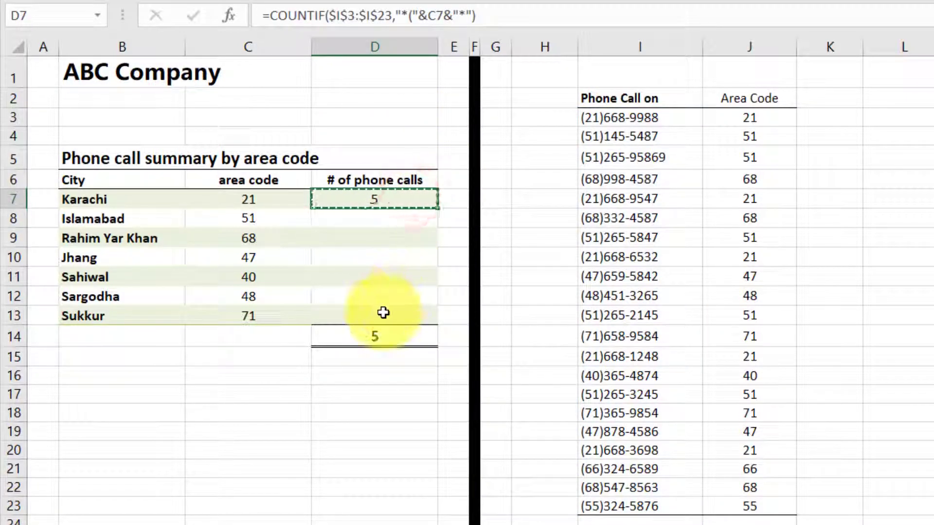
left_click_drag(381, 313, 380, 219)
key("ctrl+v")
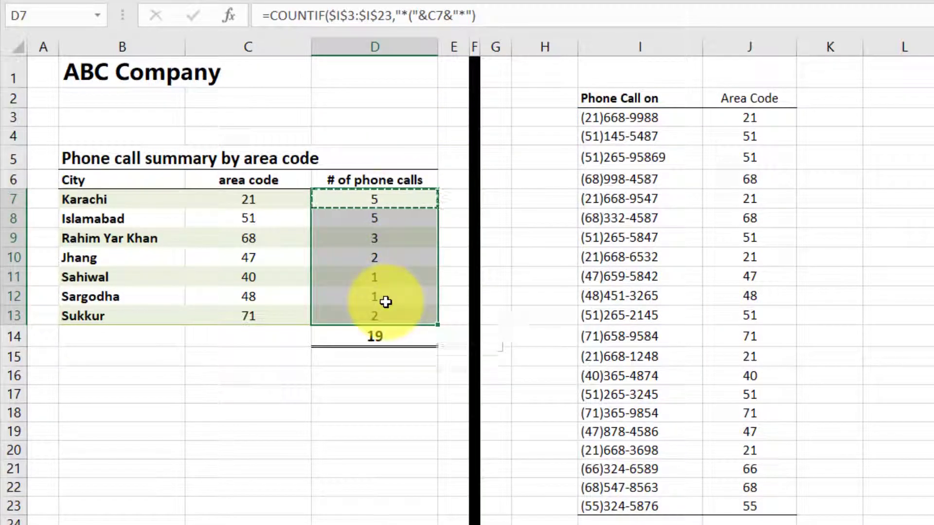
left_click(372, 335)
left_click(380, 204)
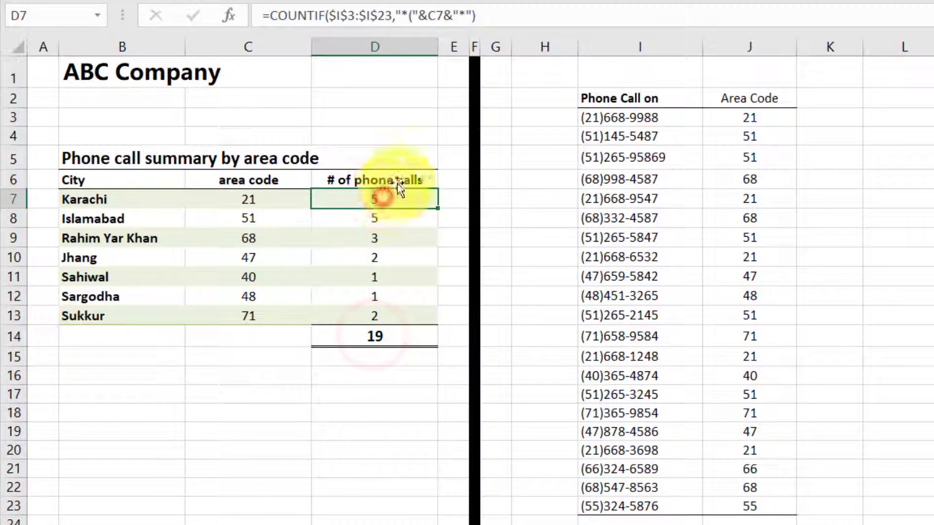
left_click(456, 16)
key("Escape")
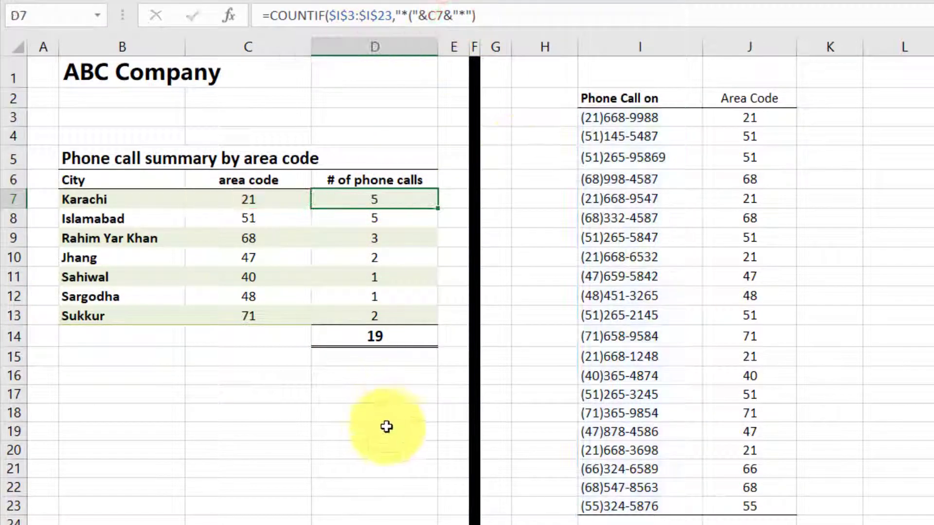